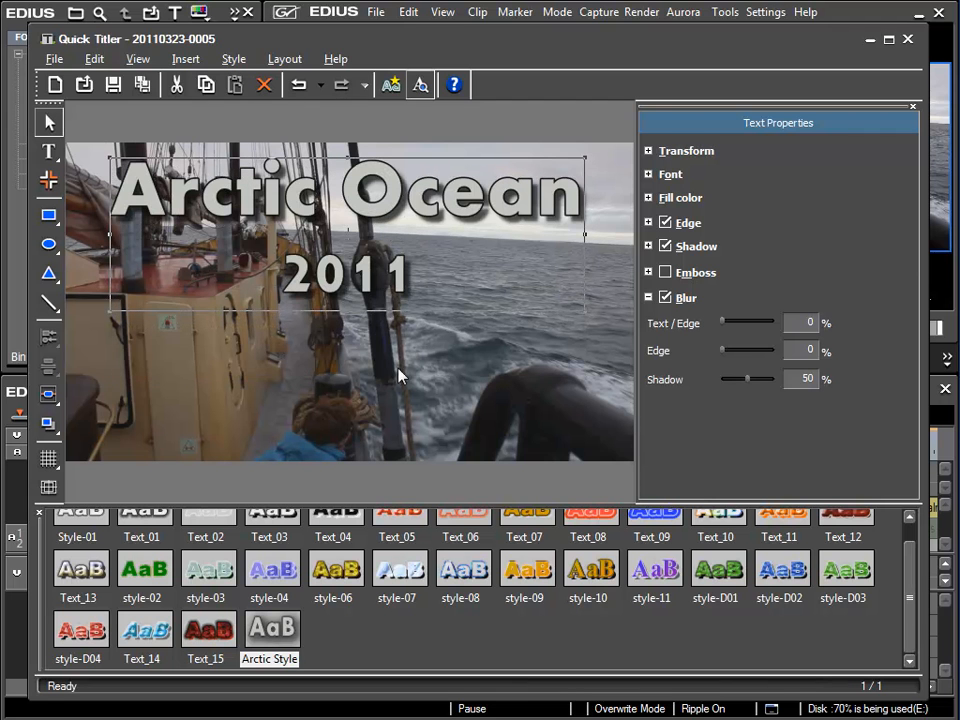
Place the red sphere Image_20 on the canvas below the title text, sized 100 × 100.
click(393, 408)
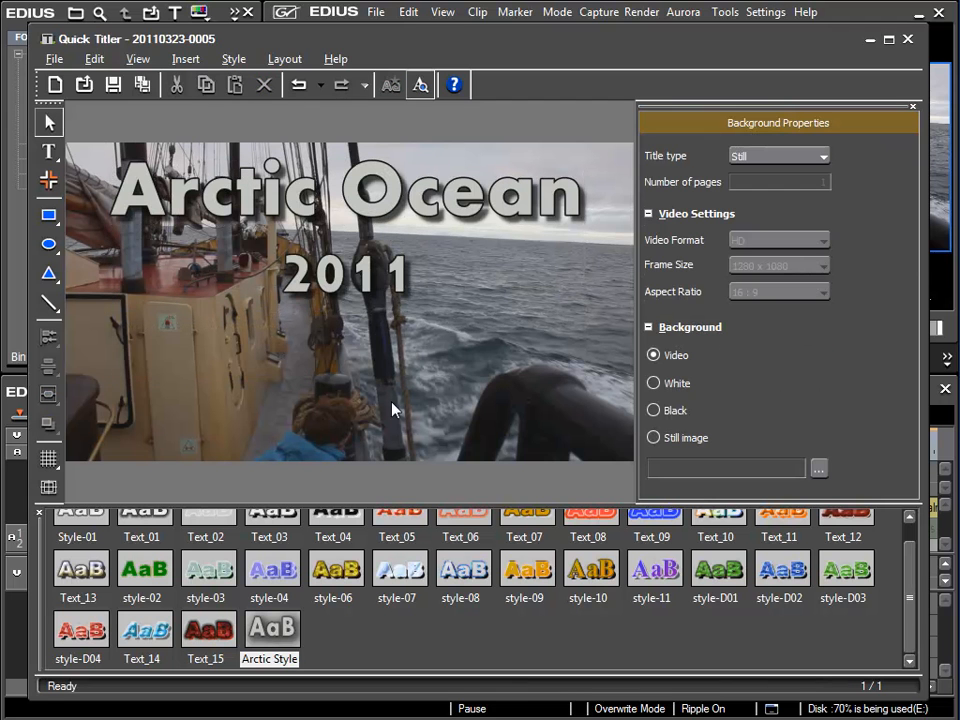
click(50, 182)
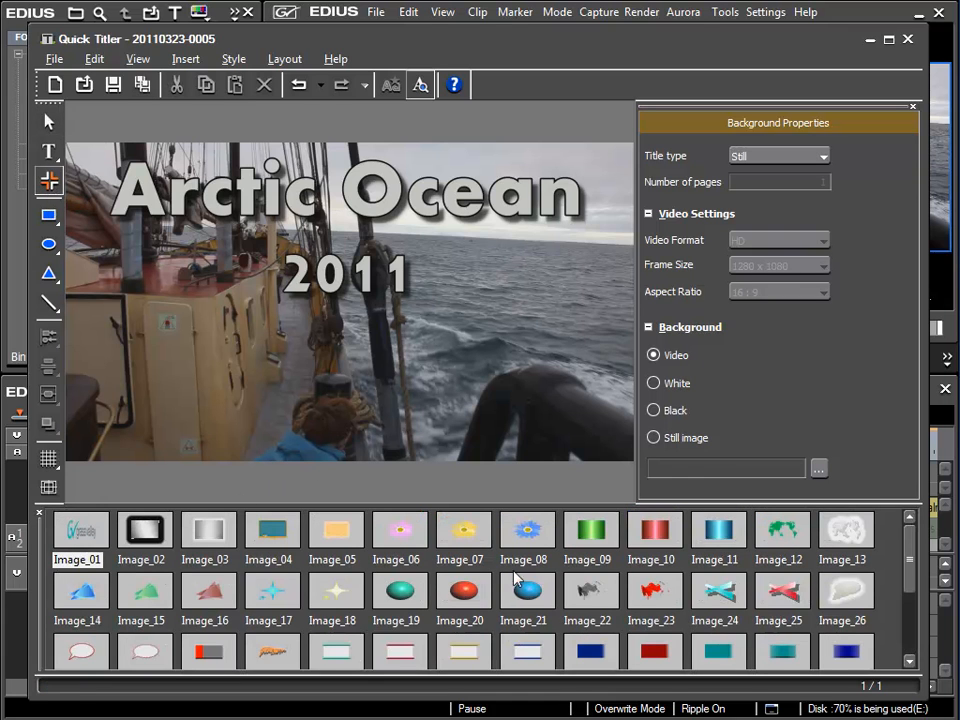
mouse_move(912, 551)
mouse_down()
mouse_move(910, 642)
mouse_move(911, 537)
mouse_up()
click(464, 592)
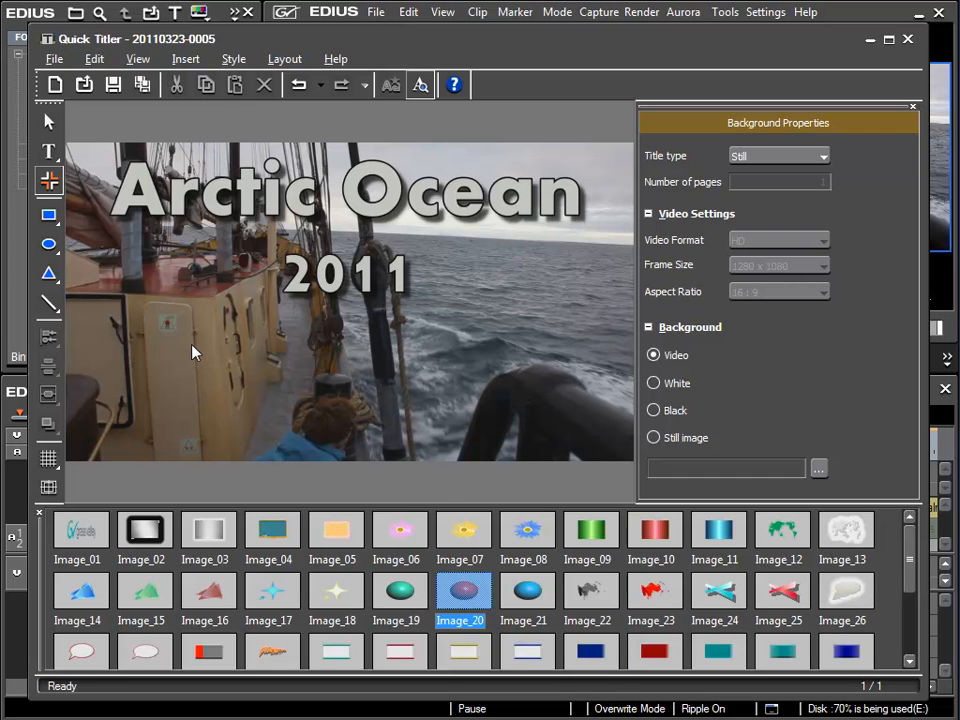
click(226, 362)
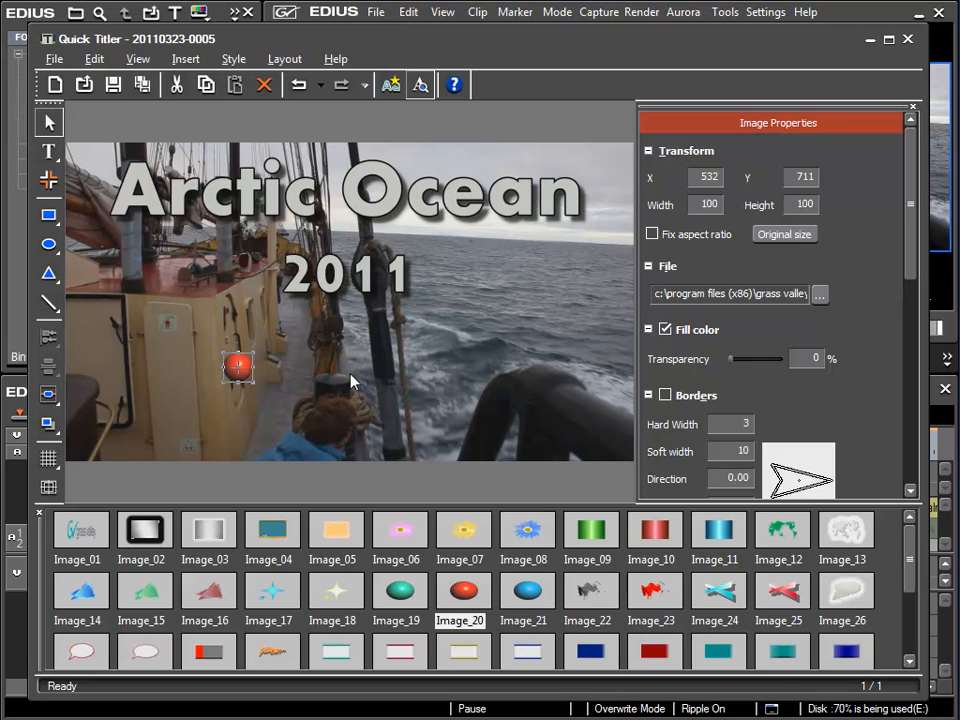
Try stretching the red sphere freely to about 730 × 331, and undo the resize.
drag(252, 382, 440, 452)
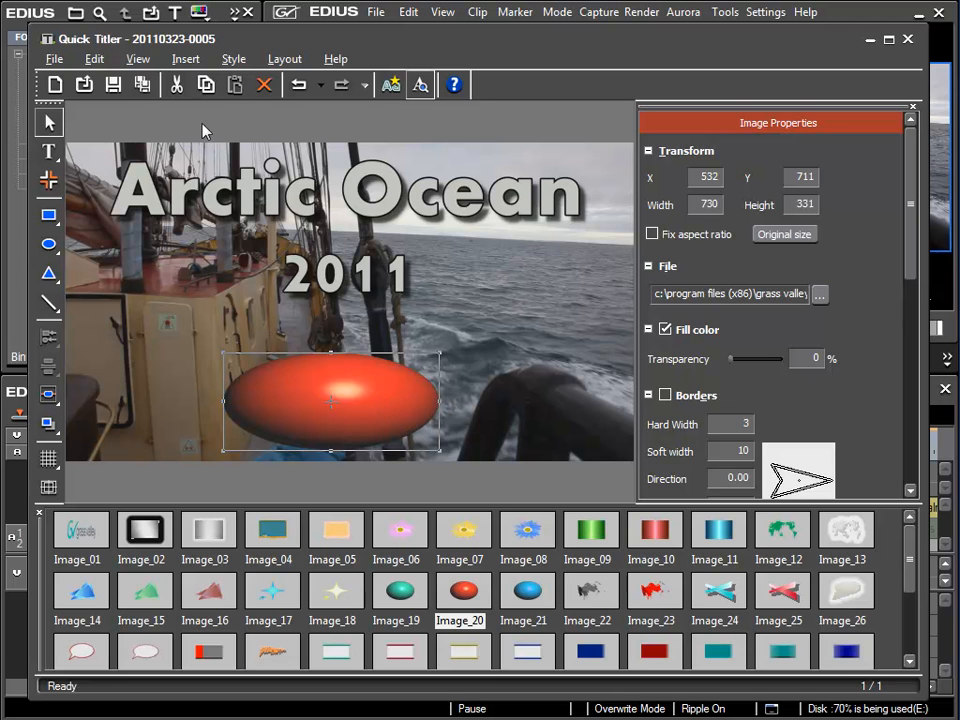
click(298, 86)
click(298, 86)
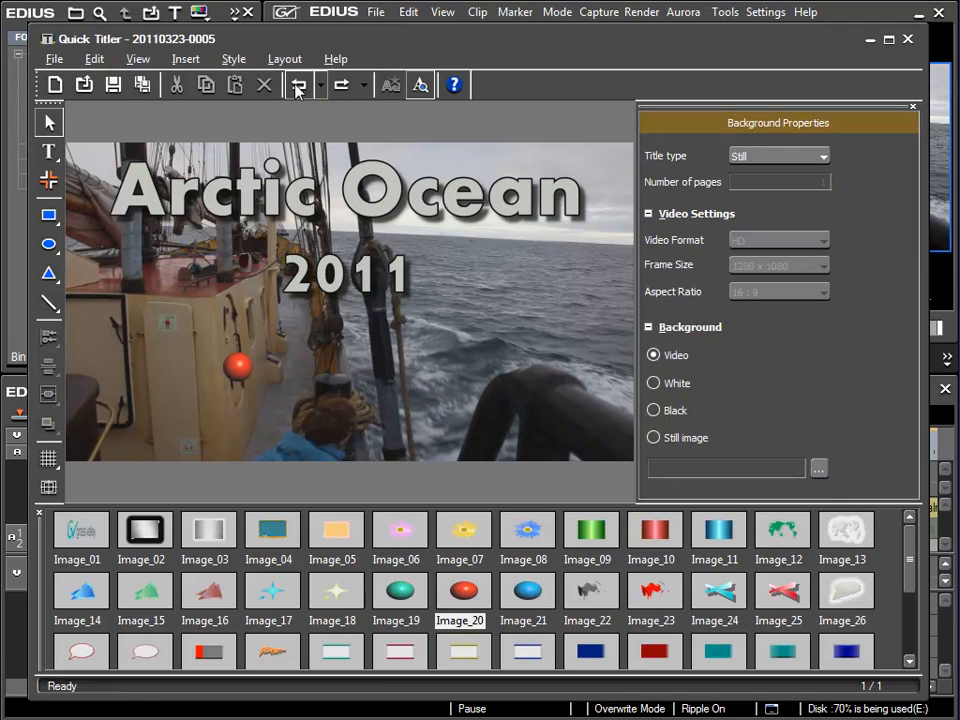
Enlarge the red sphere proportionally to about 269 × 269, undoing a further enlargement to about 396 × 396.
click(240, 370)
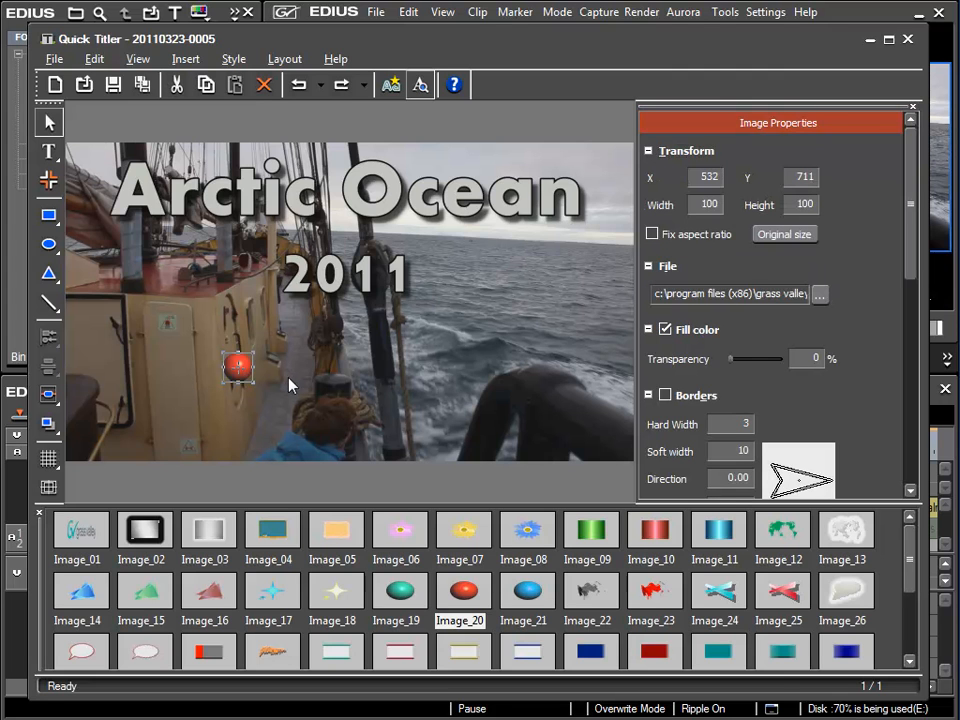
drag(253, 351, 304, 302)
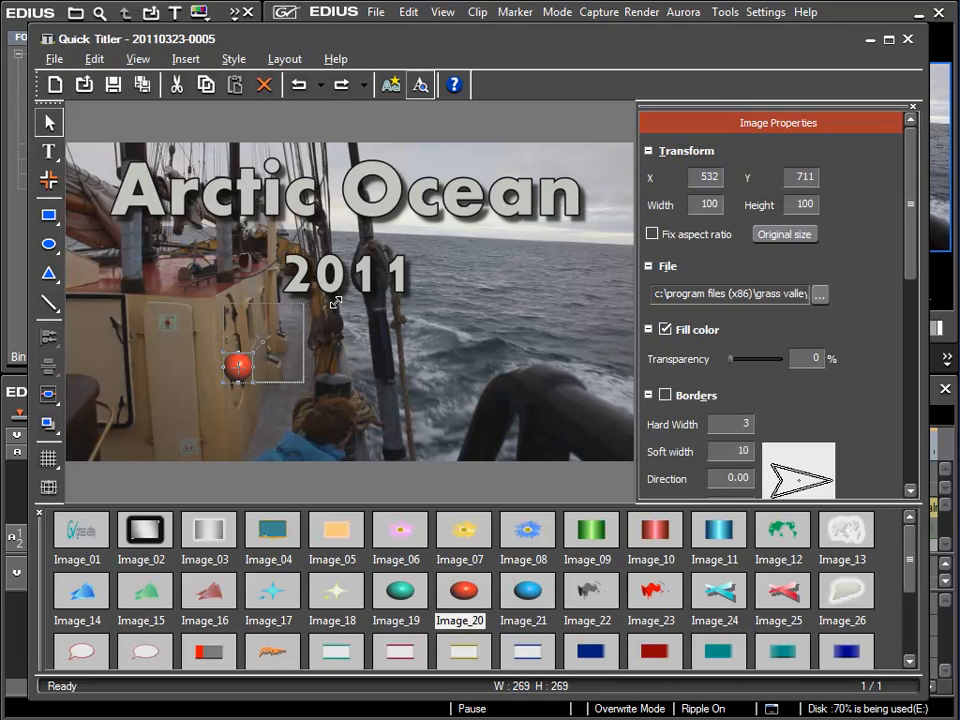
drag(303, 383, 386, 420)
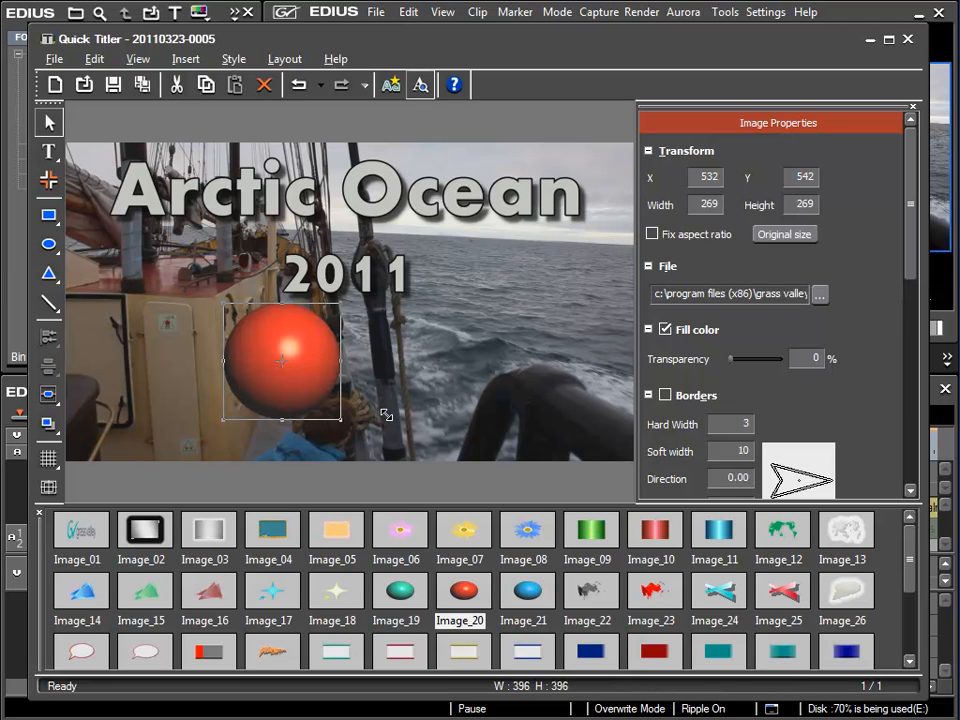
click(298, 84)
click(265, 331)
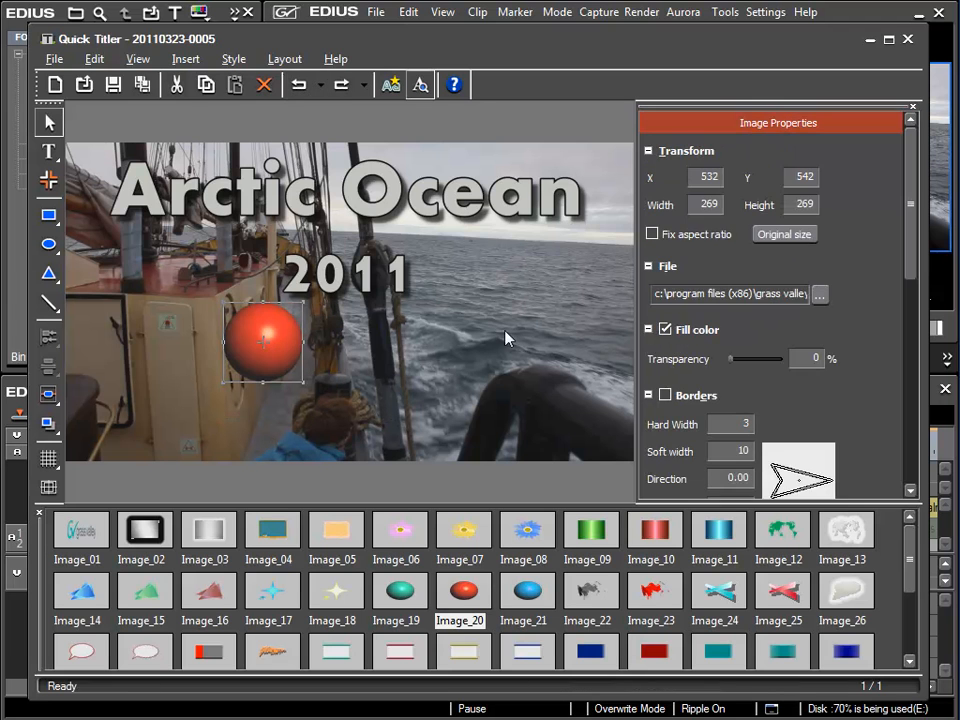
Resize the sphere to about 282 × 282 with the aspect ratio fixed, and to about 999 × 370 with it unfixed.
click(653, 234)
mouse_move(302, 383)
mouse_down()
mouse_move(452, 446)
mouse_move(370, 459)
mouse_move(306, 402)
mouse_up()
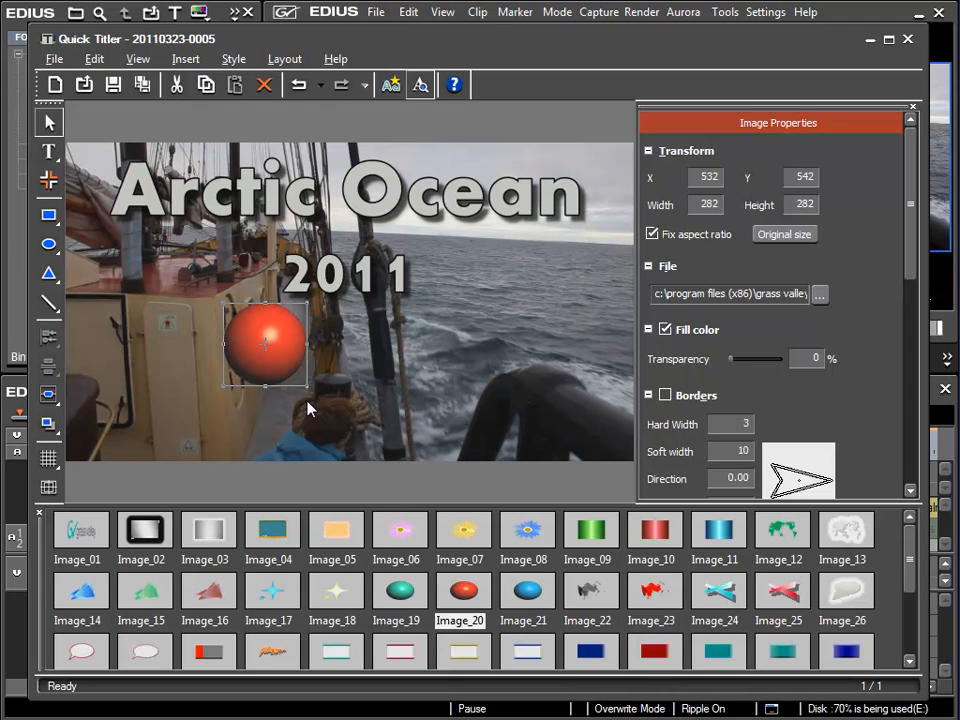
click(653, 234)
drag(306, 385, 518, 413)
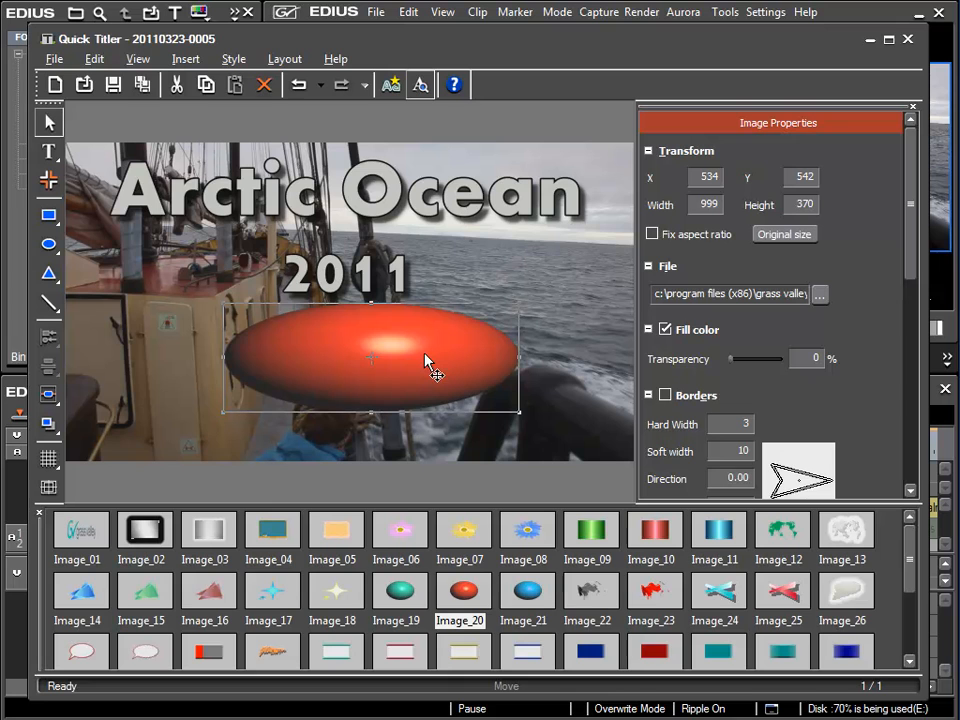
Restore the sphere's original size, fix its aspect ratio, and try out its fill transparency.
click(790, 237)
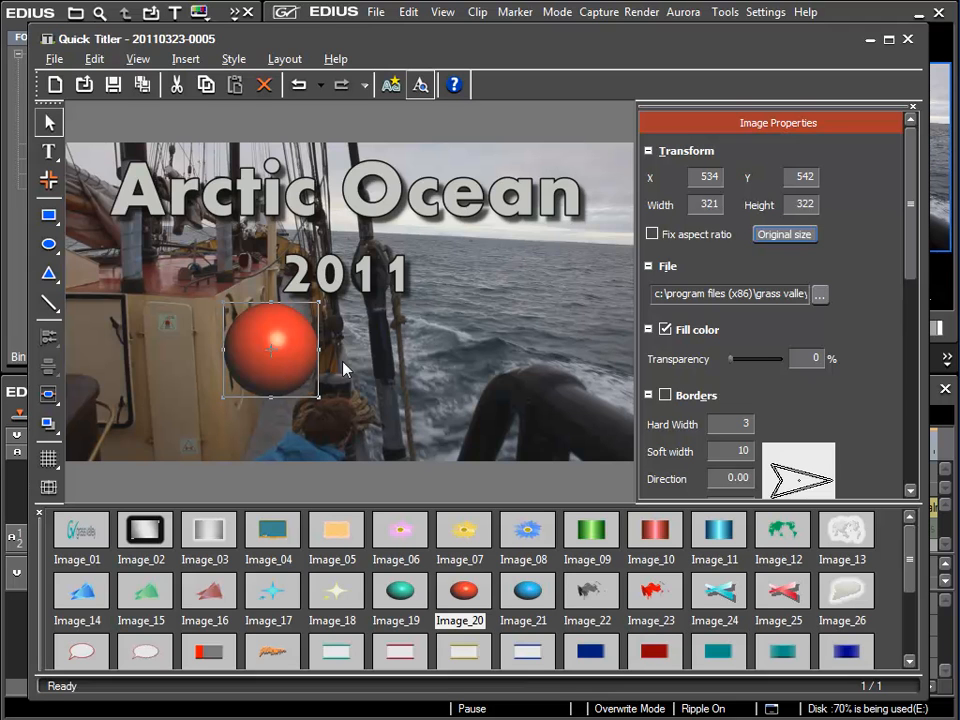
click(653, 235)
mouse_move(732, 365)
mouse_down()
mouse_move(772, 374)
mouse_move(735, 386)
mouse_move(729, 377)
mouse_move(760, 377)
mouse_move(750, 371)
mouse_up()
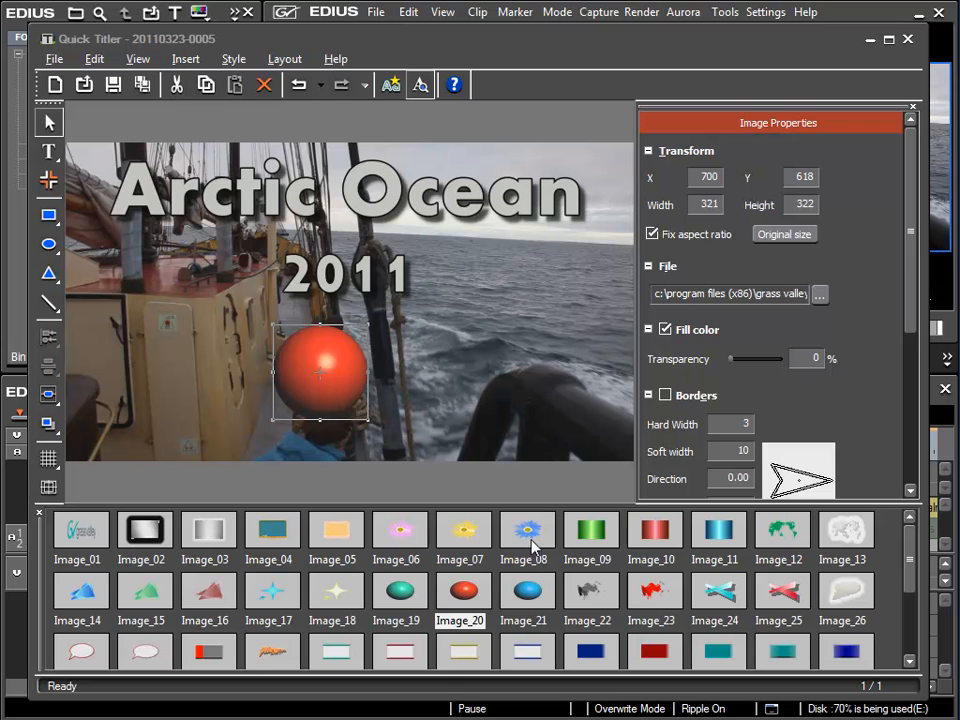
Replace the red sphere with the green world map Image_12.
click(782, 530)
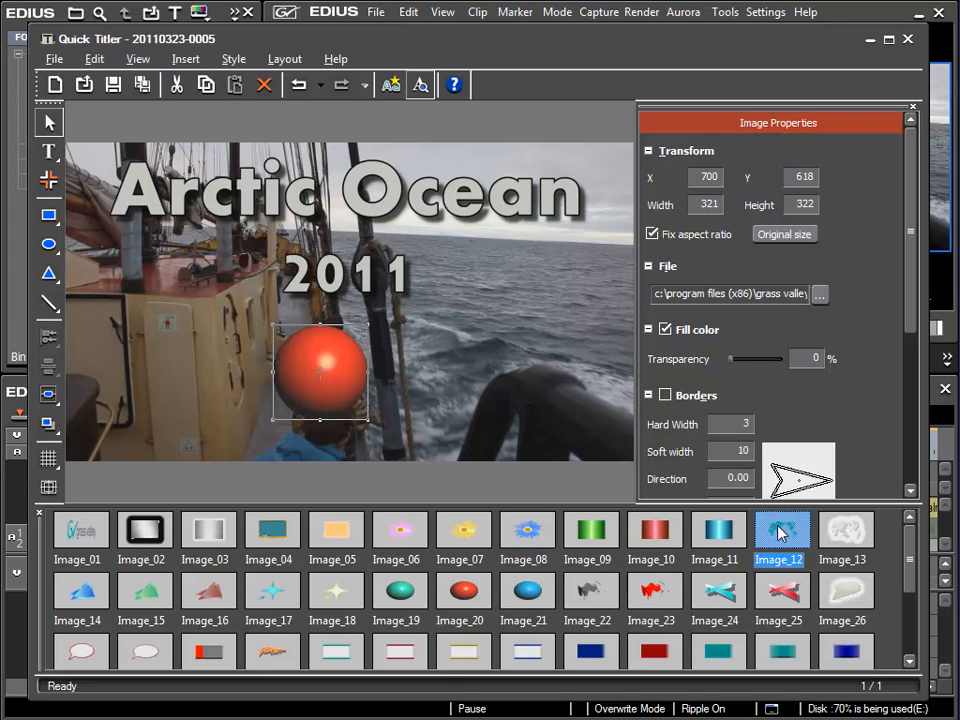
double_click(782, 530)
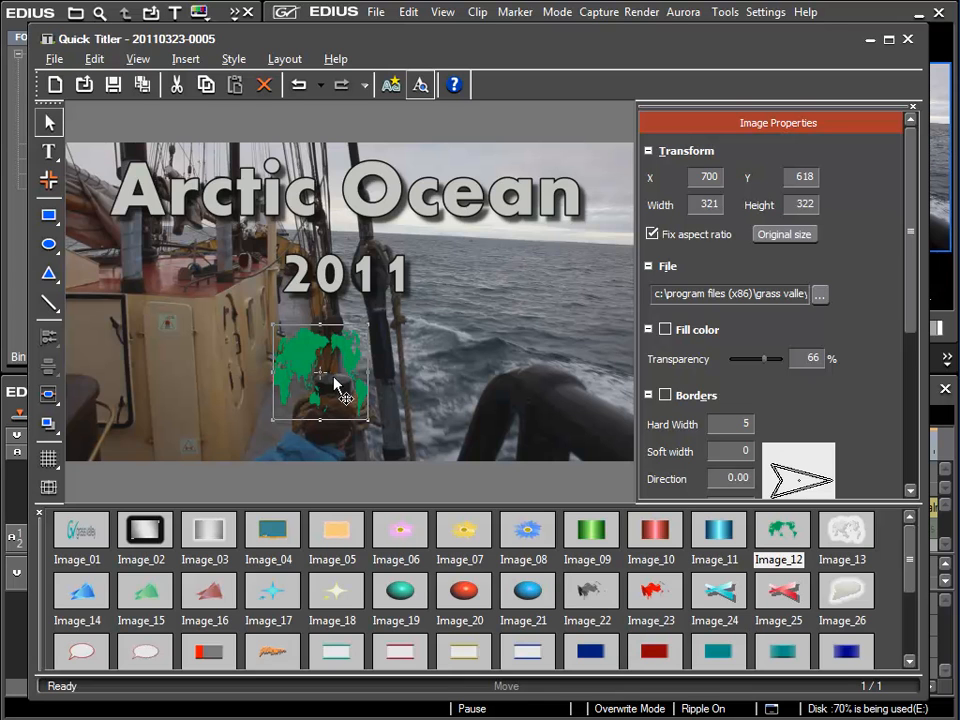
Replace the world map with the Grass Valley logo Image_01 and reset it to its original size.
click(92, 541)
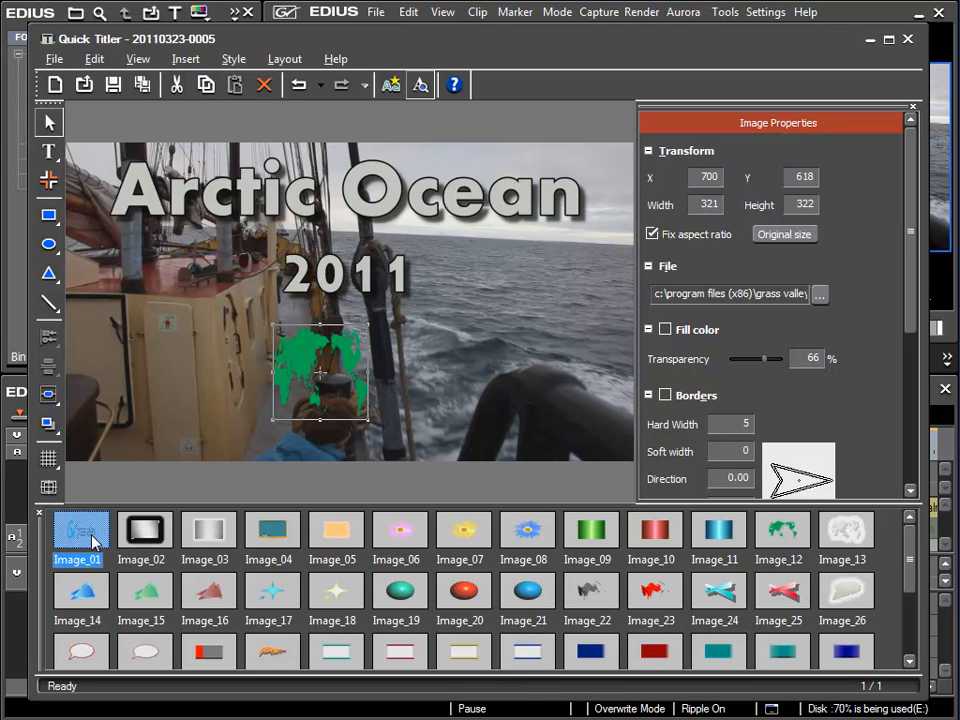
double_click(92, 541)
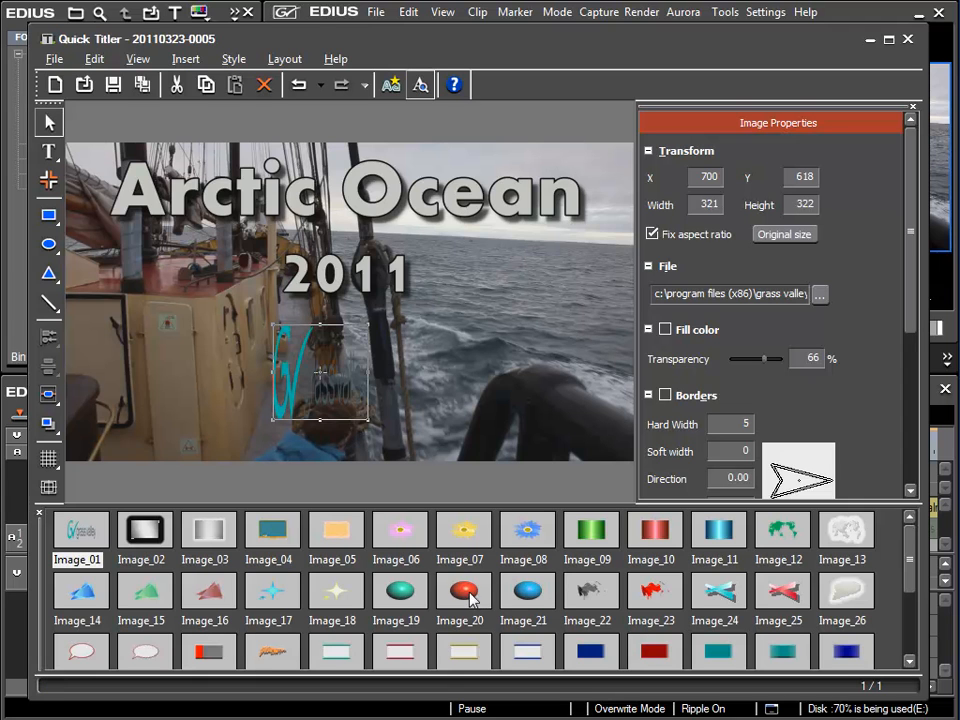
click(794, 238)
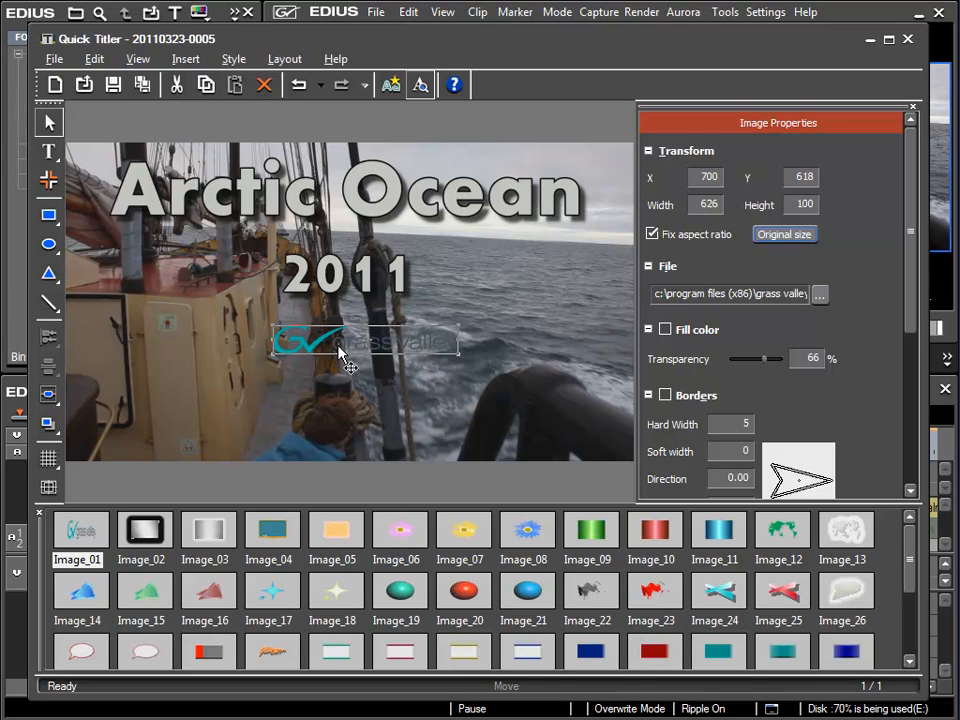
Enlarge the logo to about 802 × 128 and position it at about X 103, Y 615, below the title.
drag(339, 347, 204, 351)
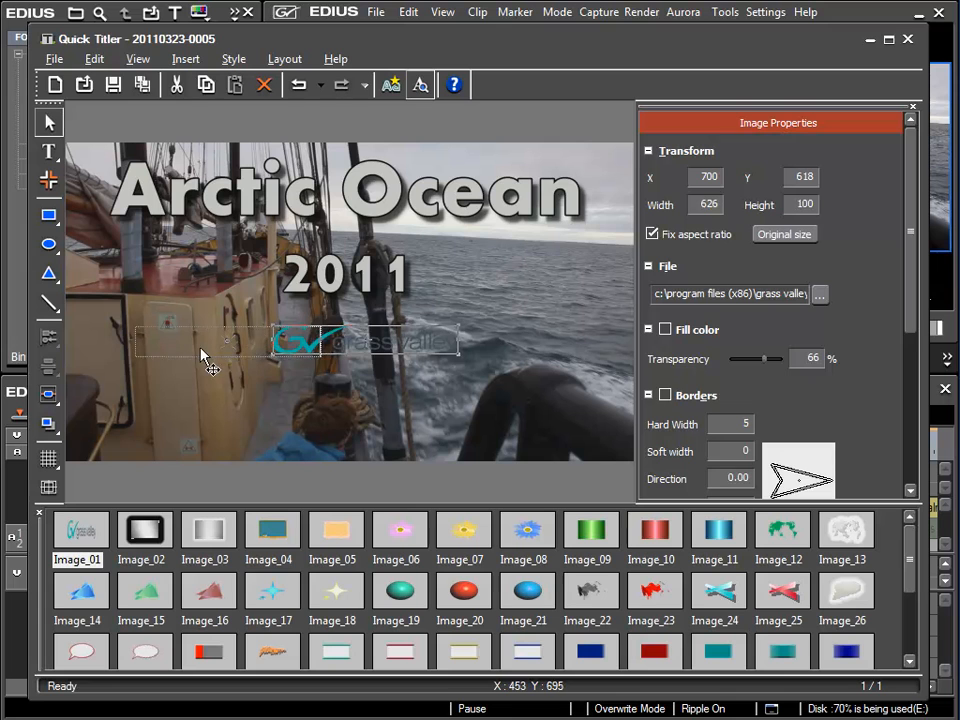
drag(133, 352, 112, 377)
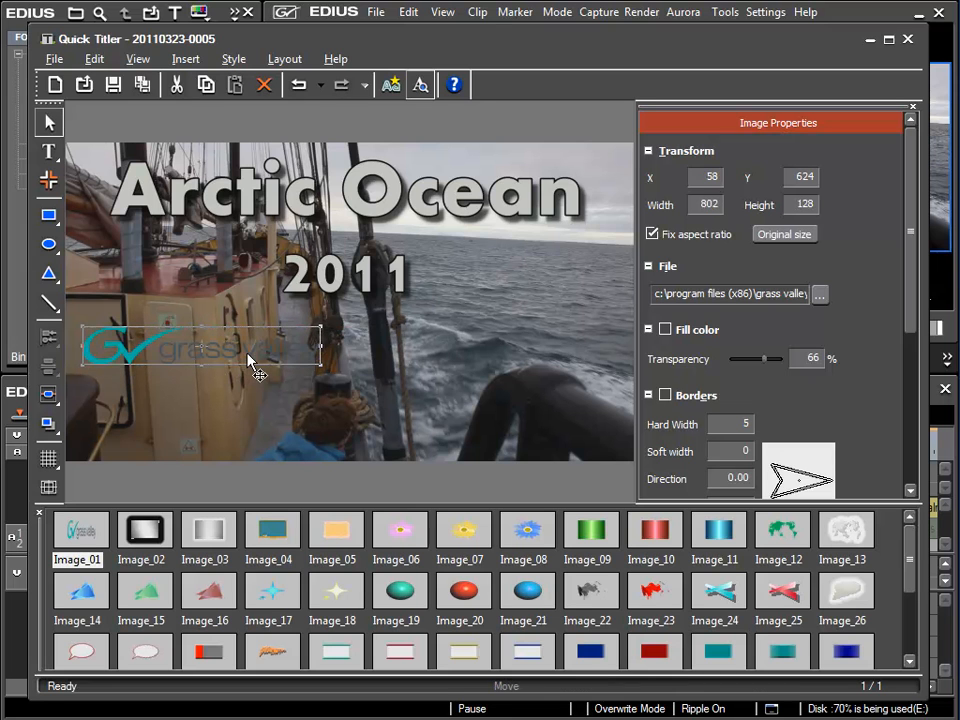
drag(248, 355, 261, 352)
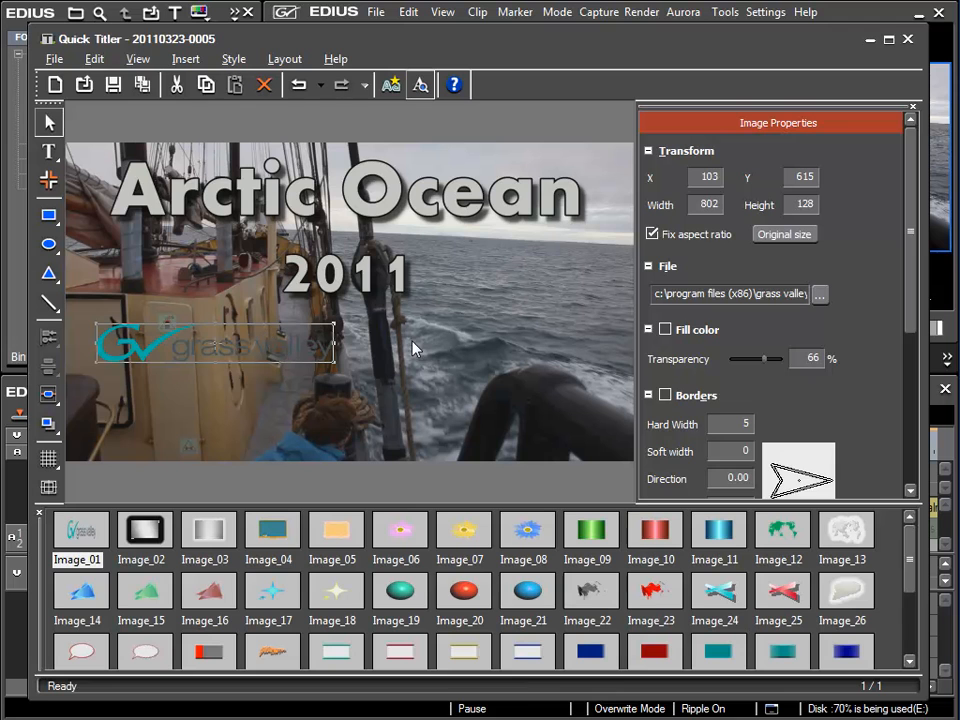
Try a border on the Grass Valley logo and switch it off again.
click(649, 151)
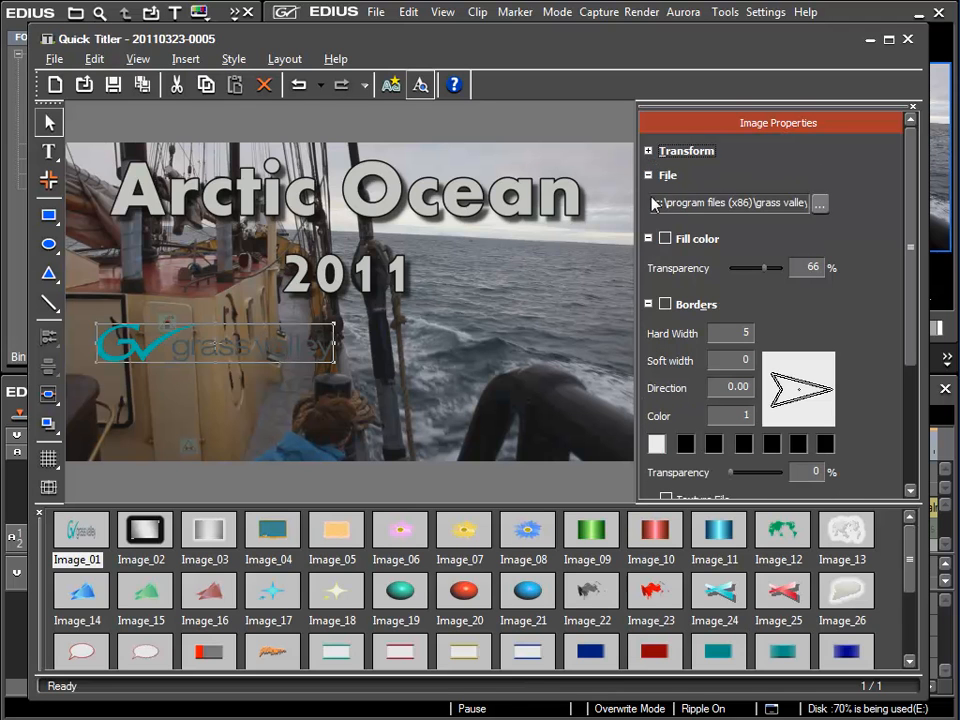
click(648, 176)
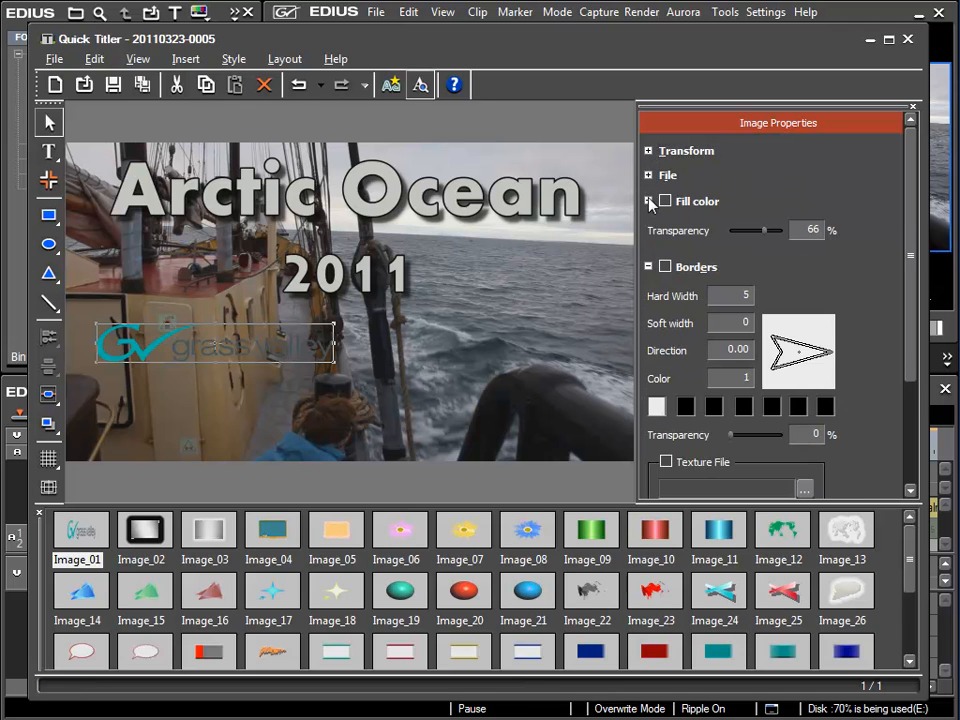
click(649, 201)
click(666, 228)
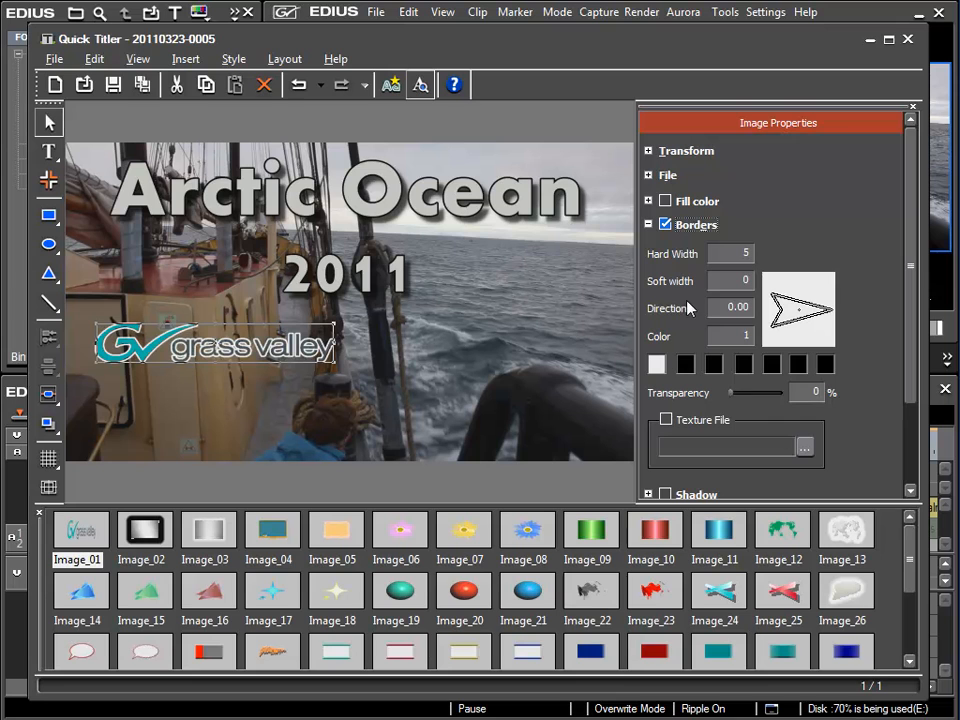
click(665, 225)
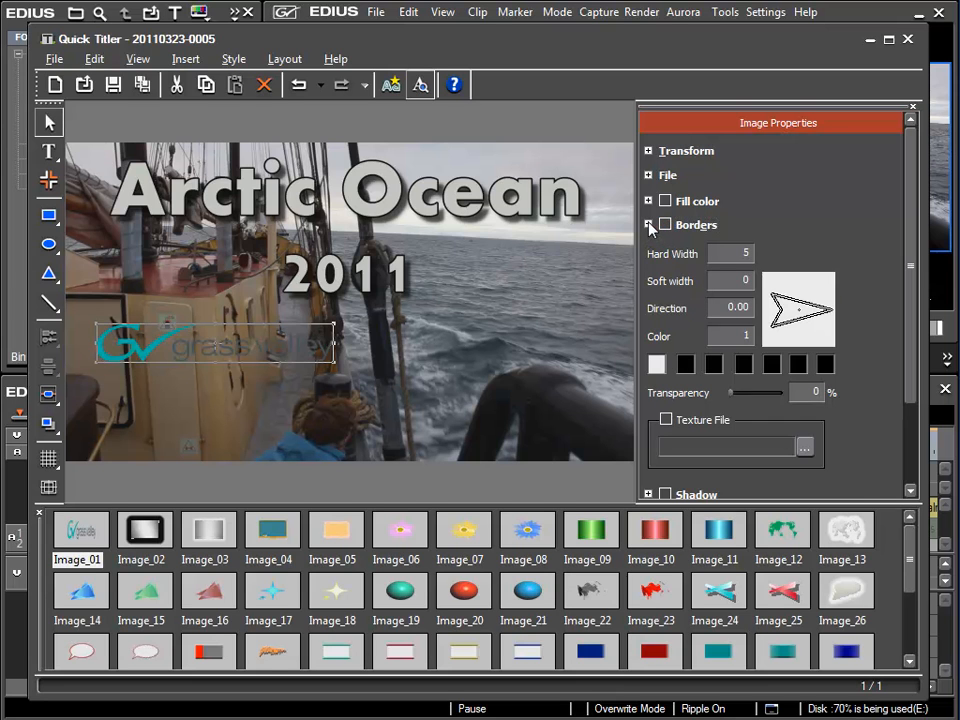
Enable a shadow on the logo, colour it black, and set its transparency to about 39%.
click(649, 225)
click(665, 250)
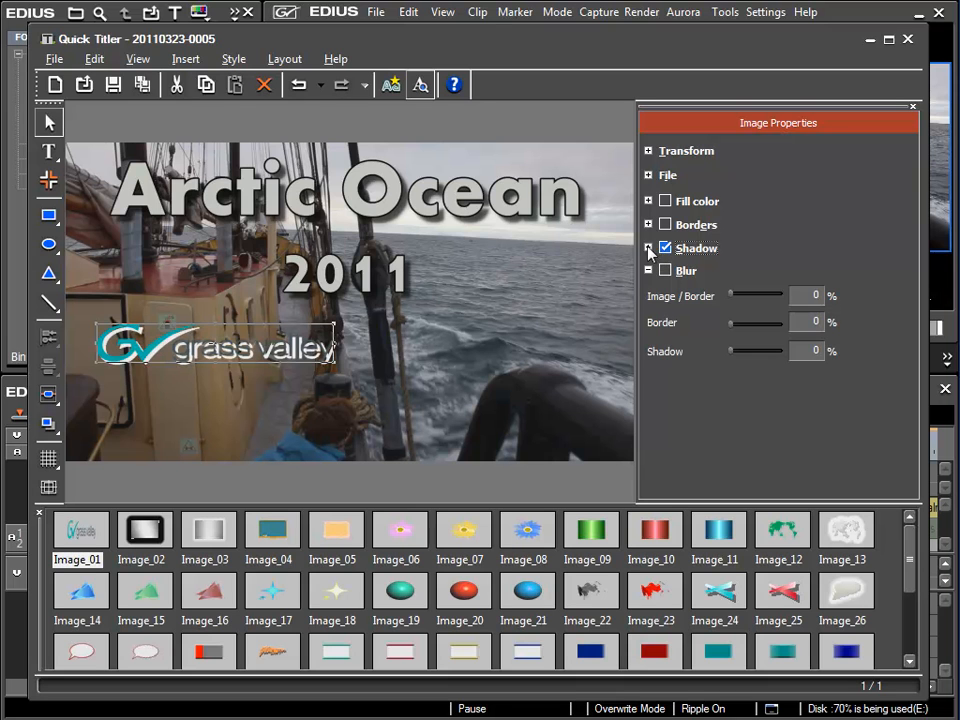
click(648, 248)
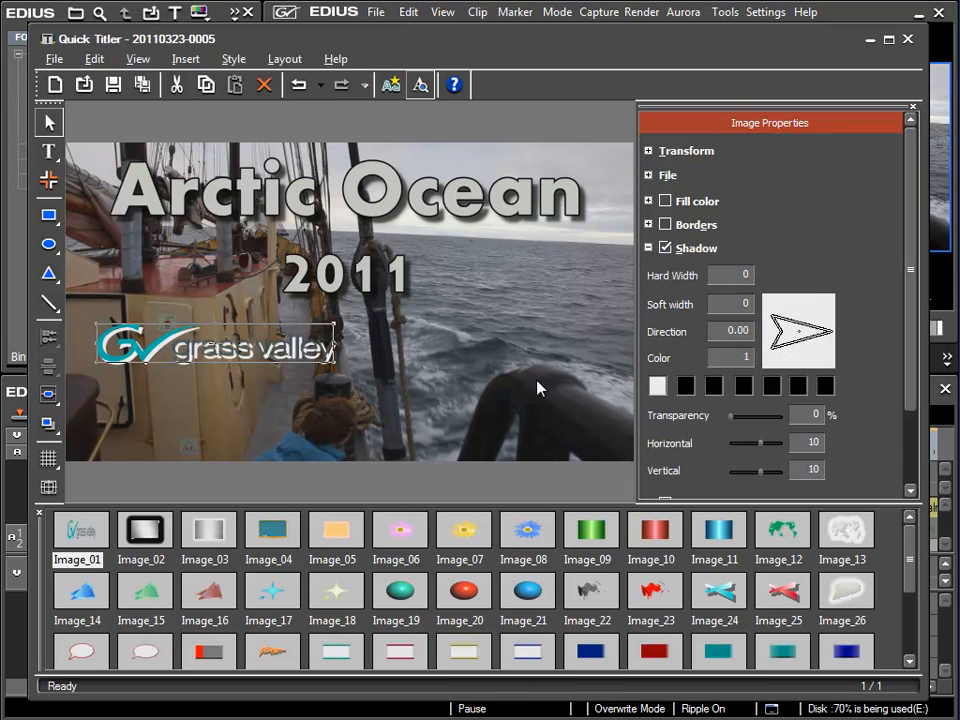
click(659, 389)
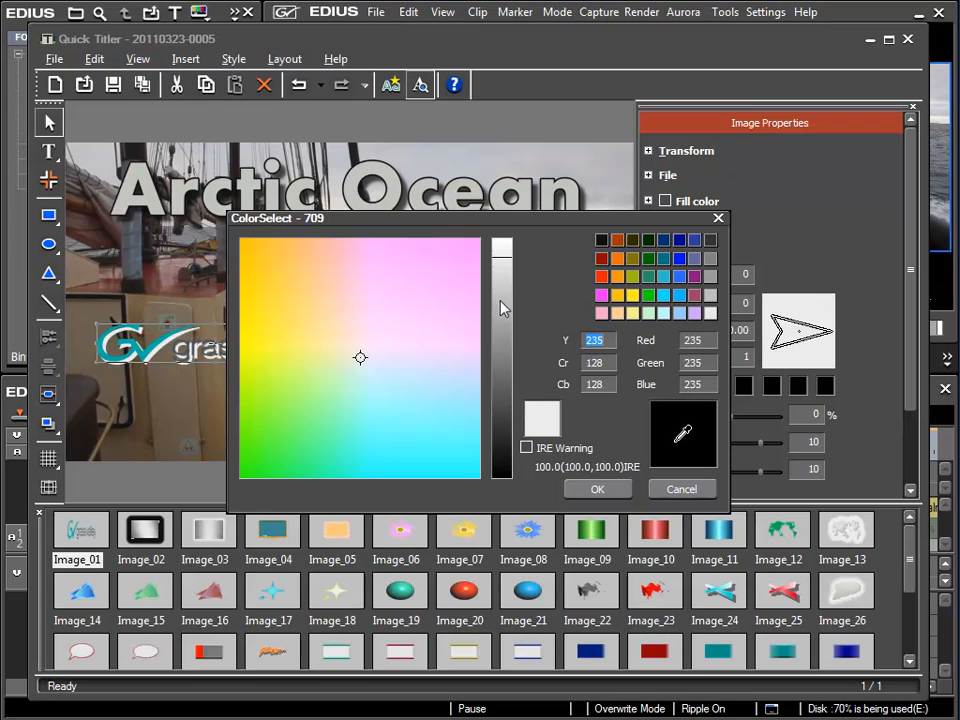
click(603, 241)
click(630, 492)
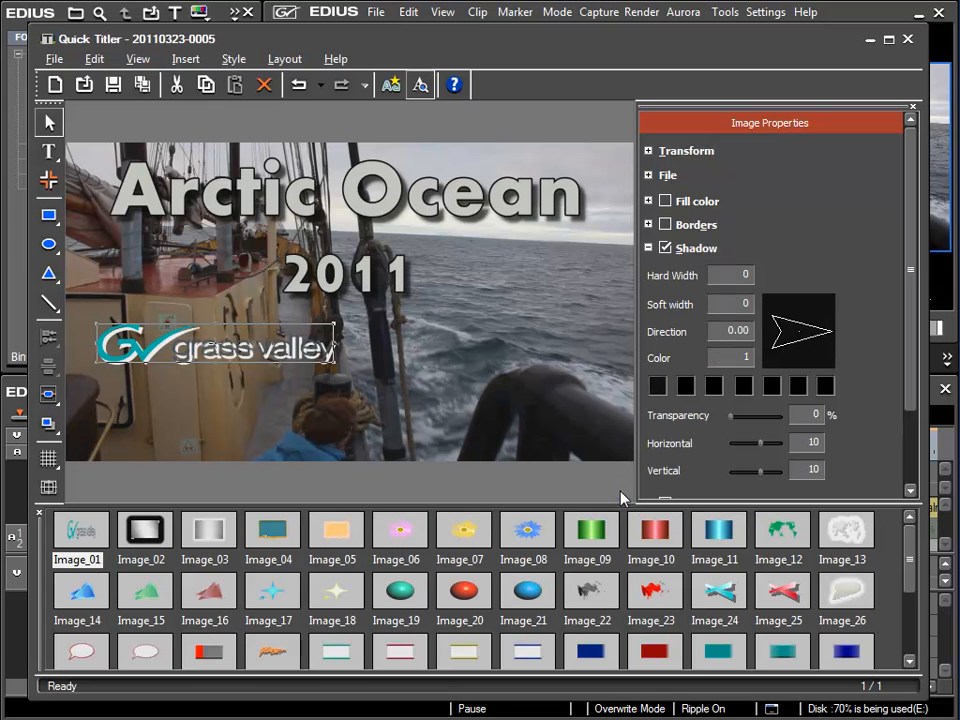
drag(731, 427, 750, 424)
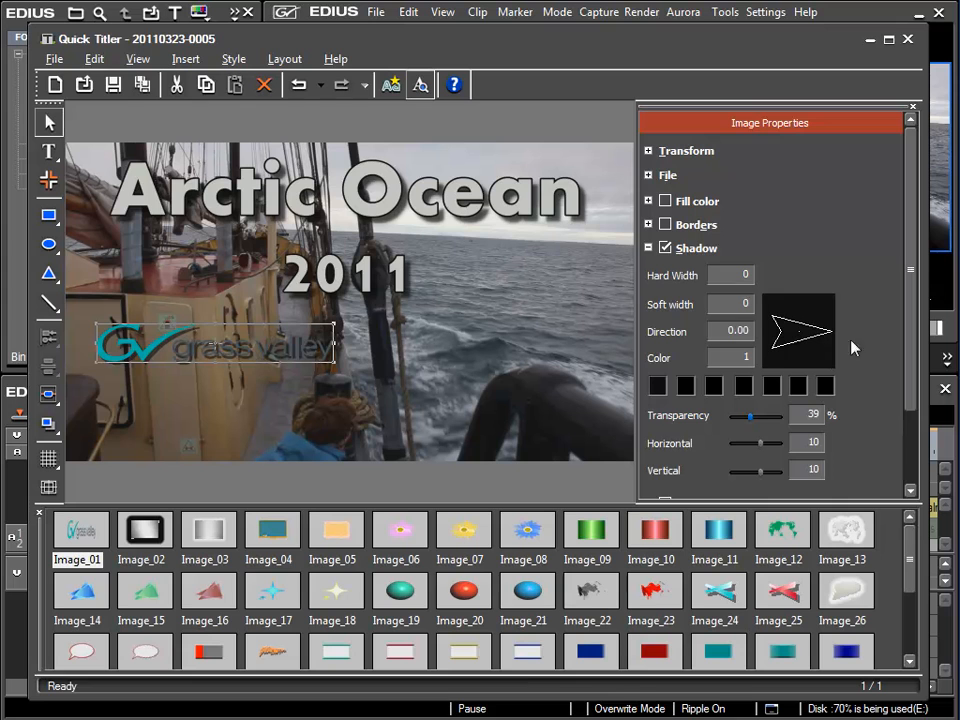
Set the logo shadow's horizontal and vertical offsets to 5 and its transparency to about 21%.
drag(909, 300, 909, 386)
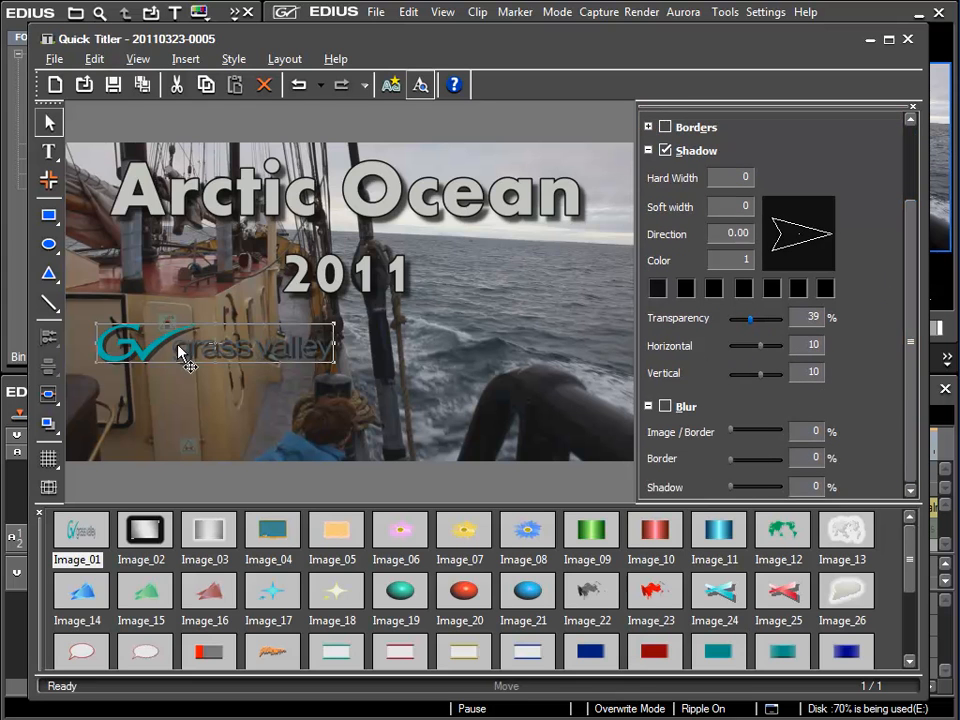
double_click(812, 345)
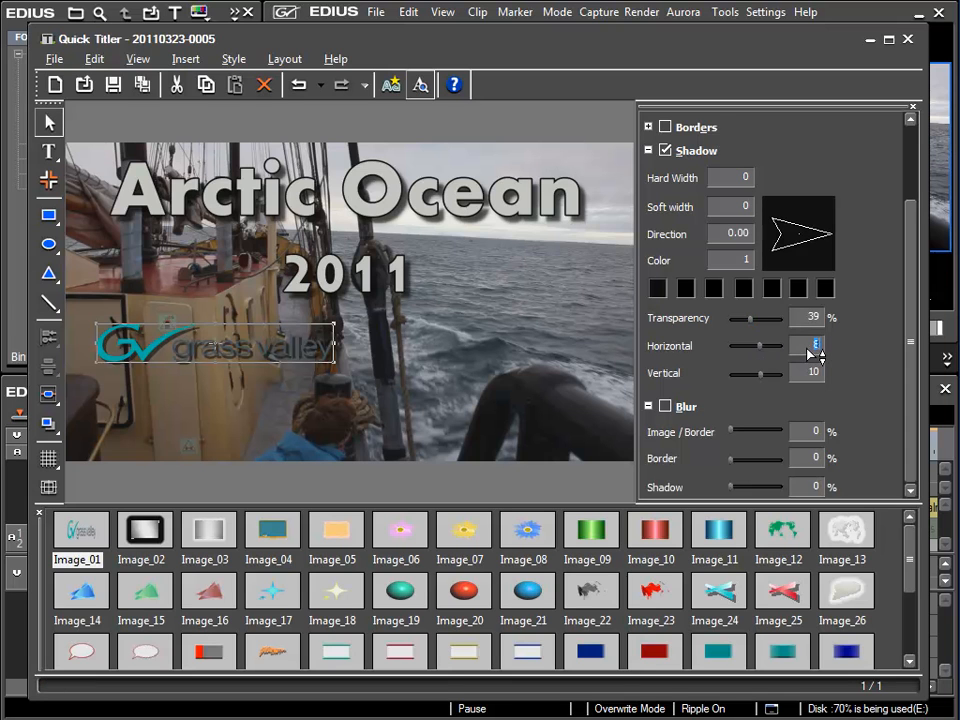
text(7)
double_click(812, 373)
click(806, 345)
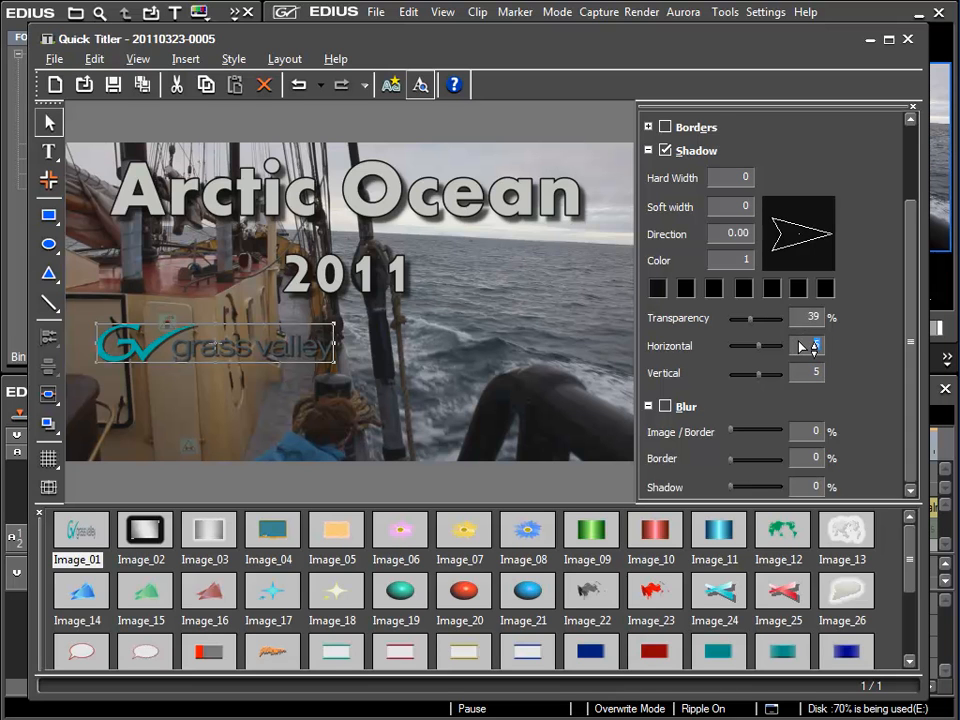
click(743, 321)
drag(742, 321, 741, 322)
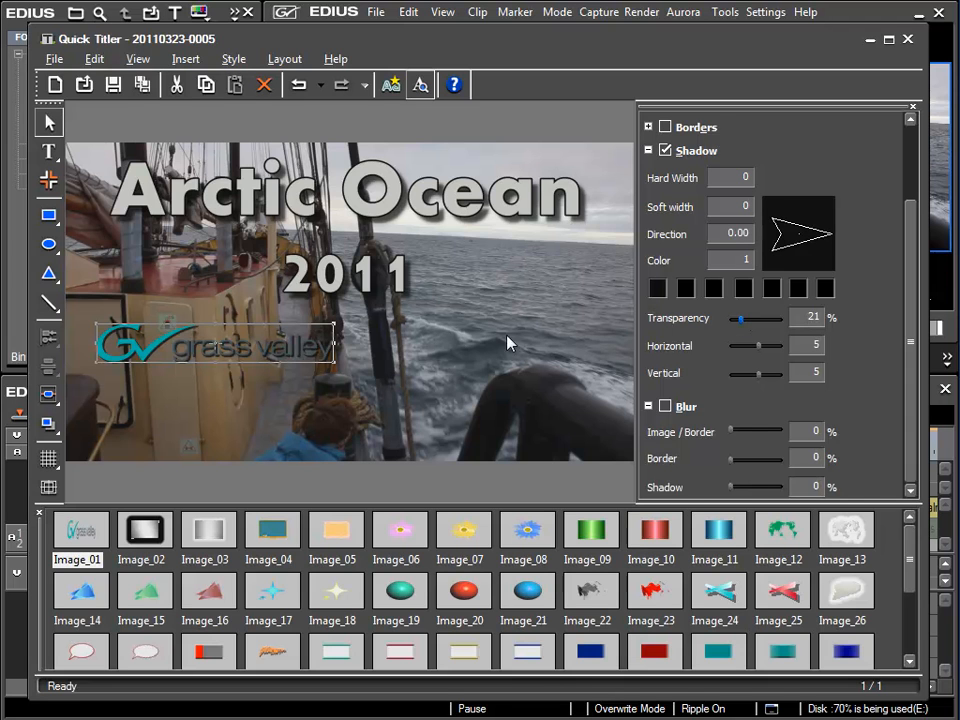
Move the Grass Valley logo over the open sea just below 2011 and enable its border.
drag(310, 355, 582, 339)
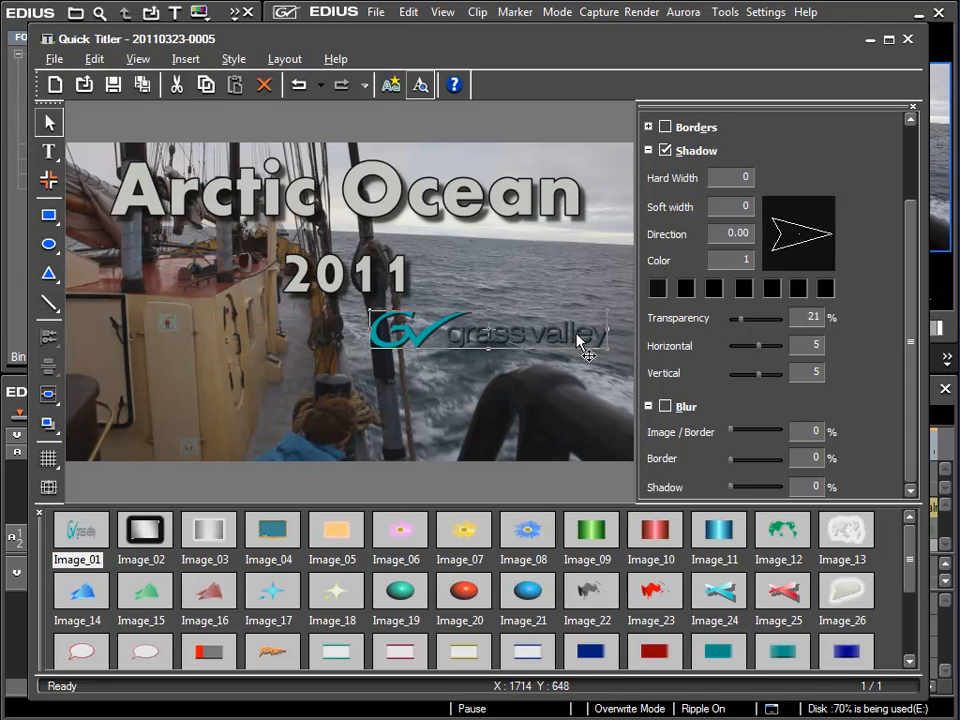
click(665, 128)
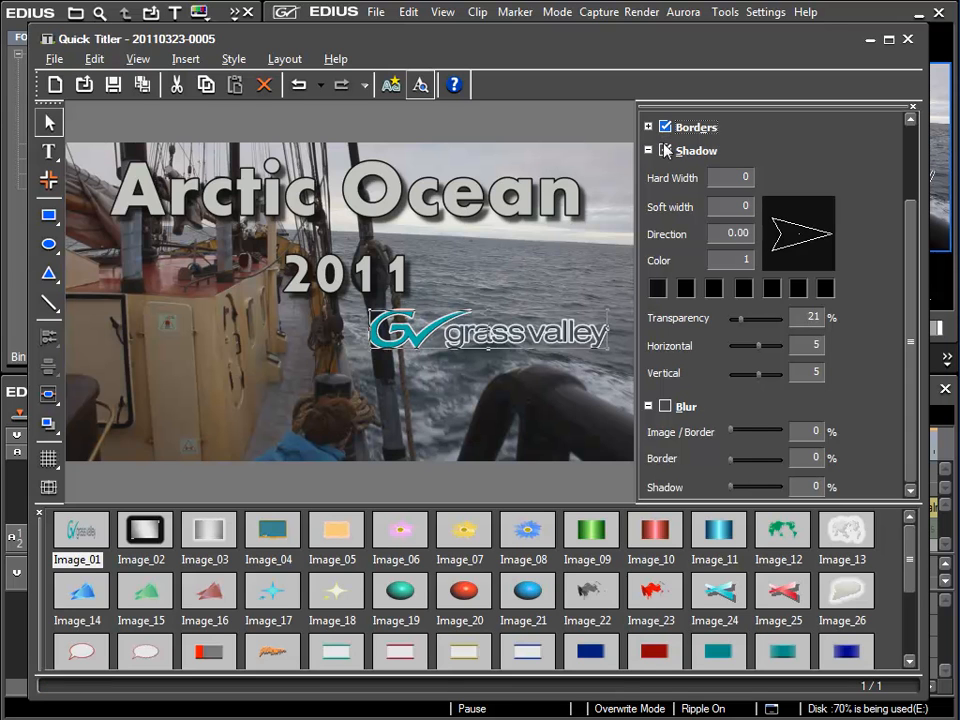
Set the logo shadow's horizontal and vertical offsets to 16 and its hard width to 6.
click(808, 346)
scroll(808, 347, up, 1)
click(808, 375)
scroll(808, 375, up, 5)
scroll(805, 373, up, 4)
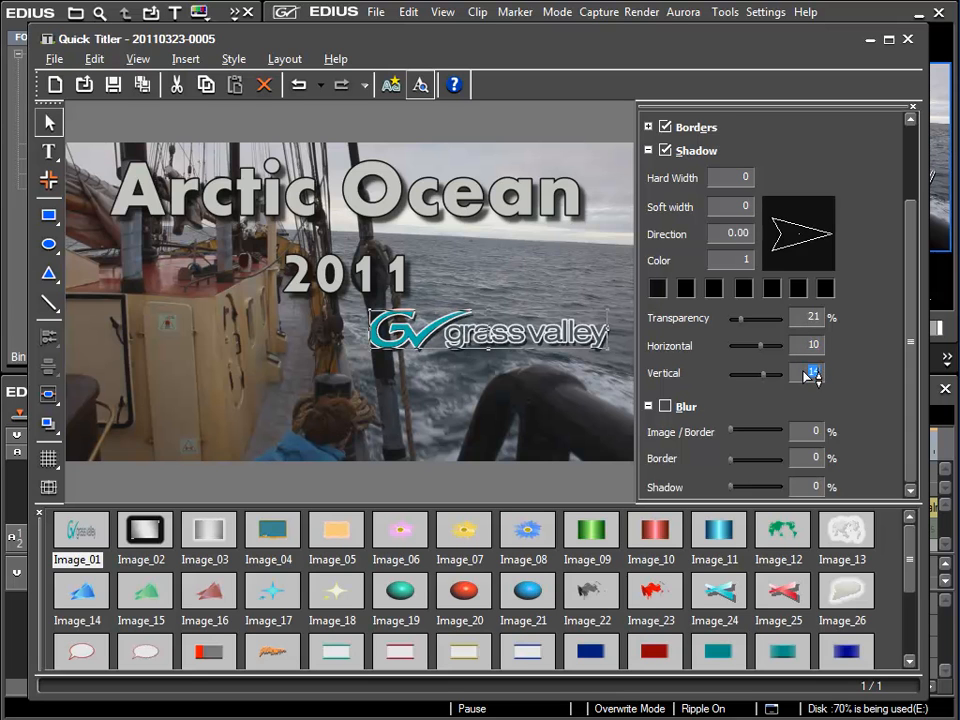
click(810, 347)
scroll(810, 347, up, 1)
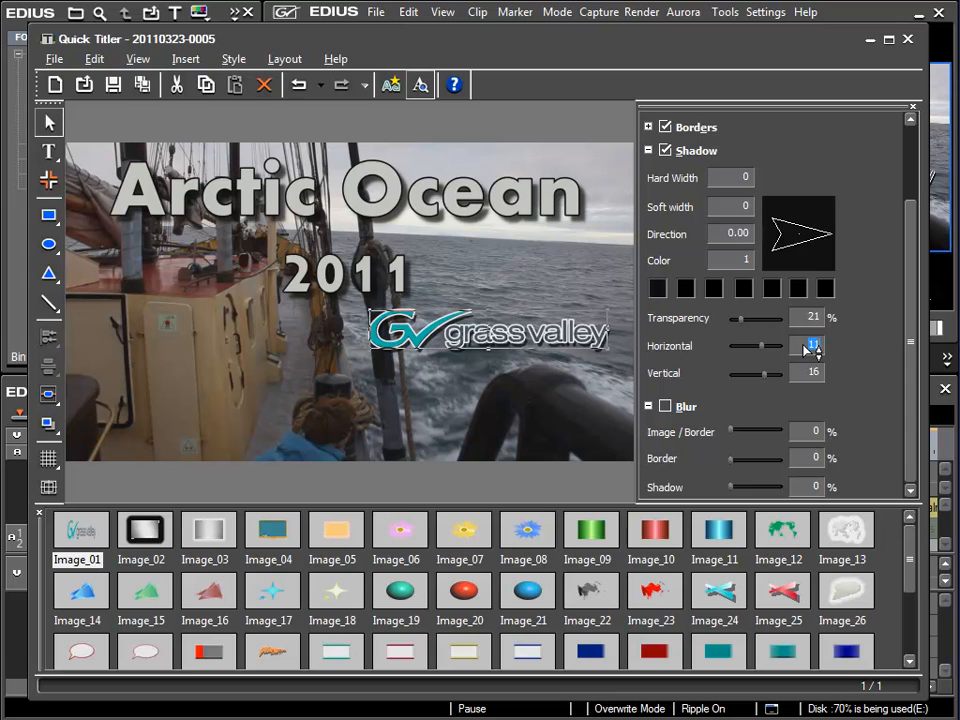
scroll(810, 347, up, 1)
click(740, 180)
scroll(742, 183, up, 1)
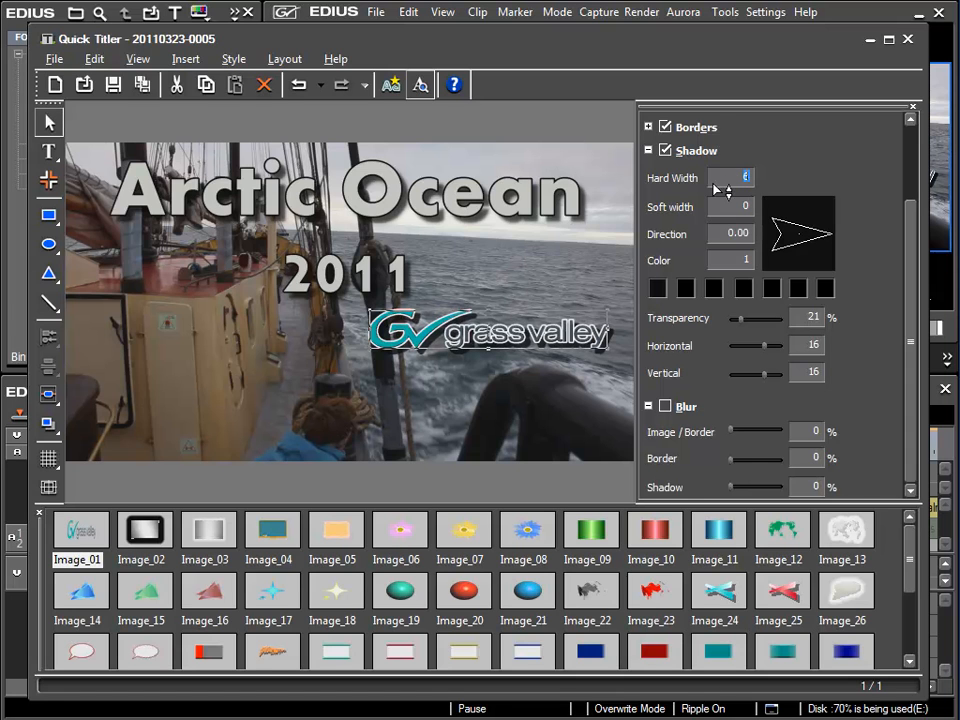
Set the hard width of the logo's border to 4.
click(648, 127)
click(742, 160)
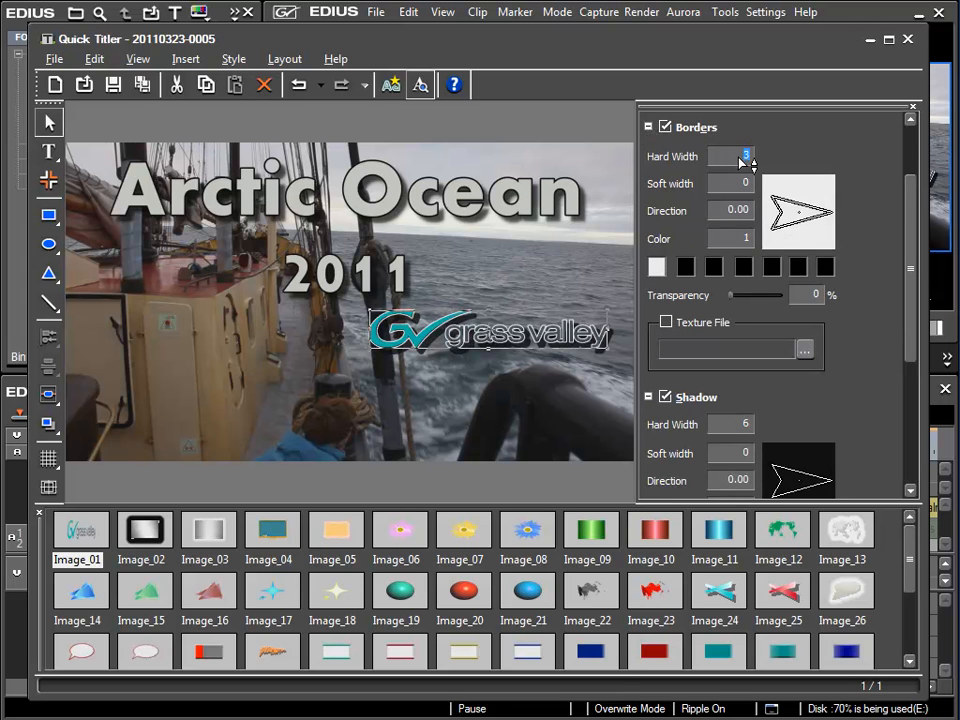
scroll(739, 157, up, 1)
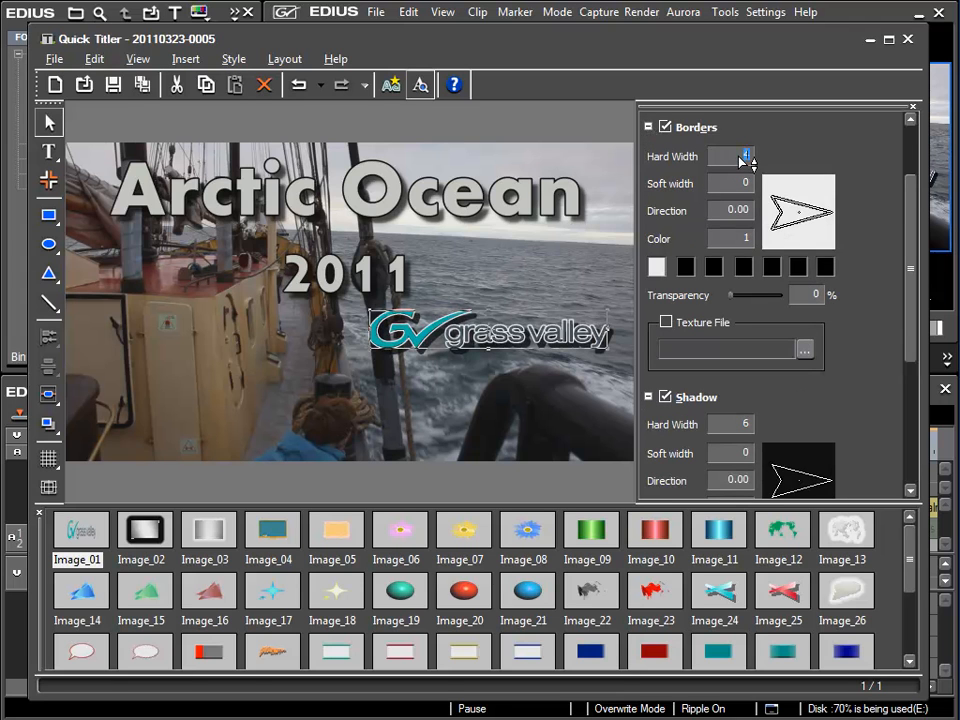
click(648, 127)
Enable blur on the logo with shadow blur at about 59%, and move the logo slightly lower and closer to the title's centre.
click(648, 150)
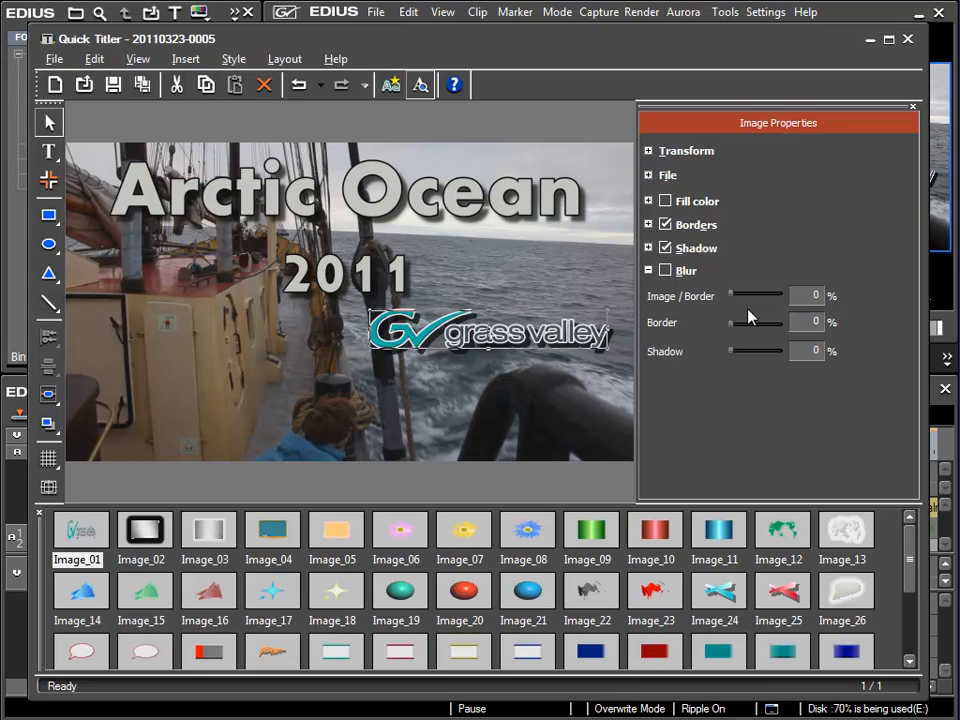
drag(733, 352, 769, 360)
click(665, 270)
drag(771, 353, 762, 358)
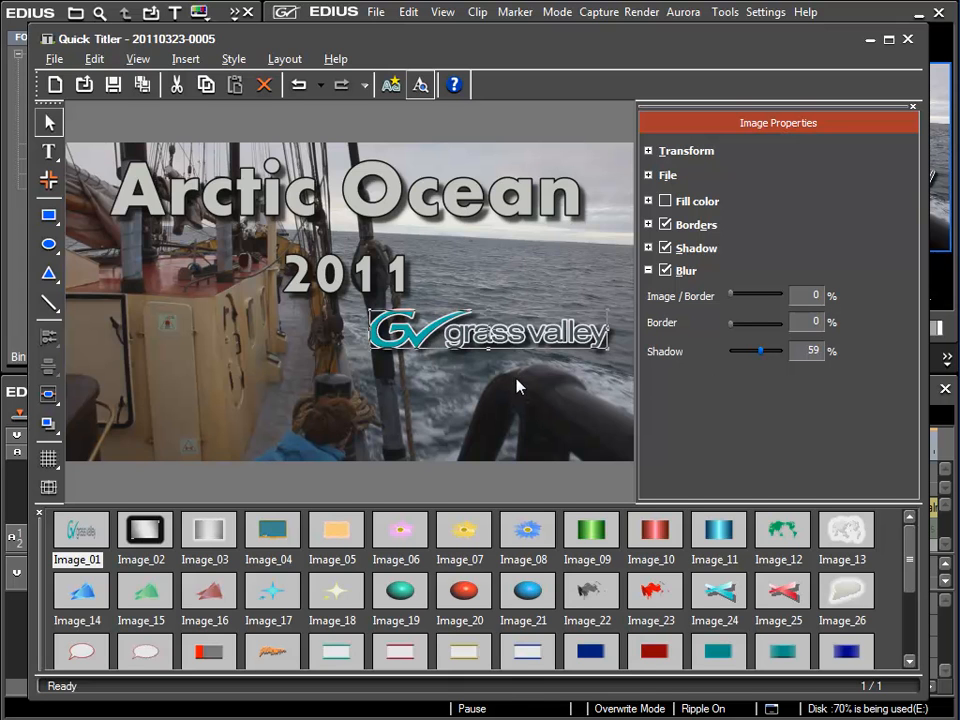
drag(544, 354, 487, 372)
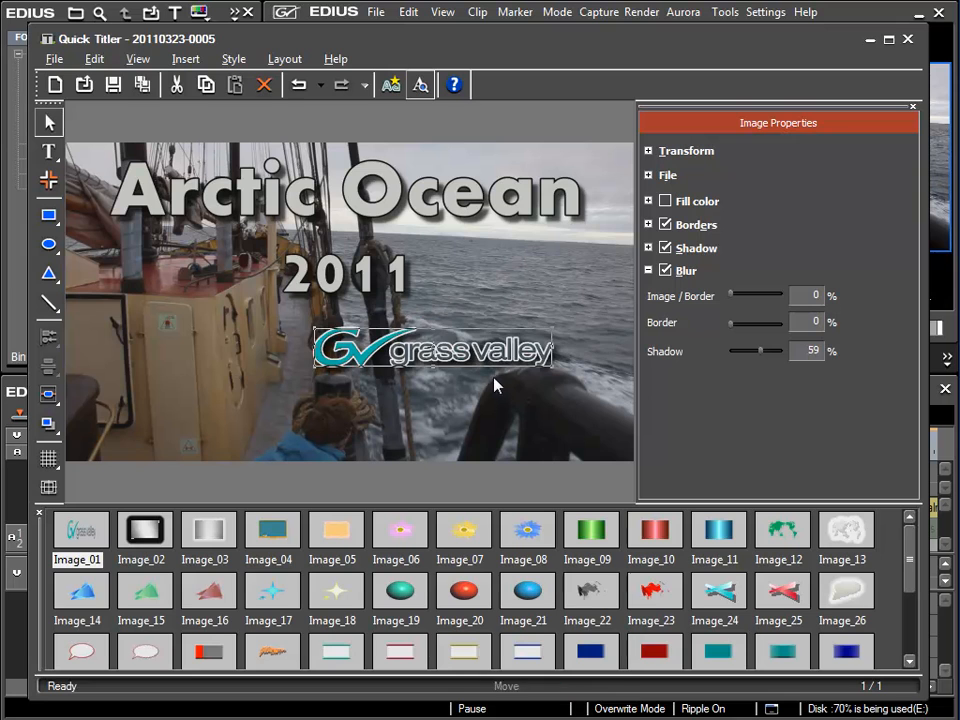